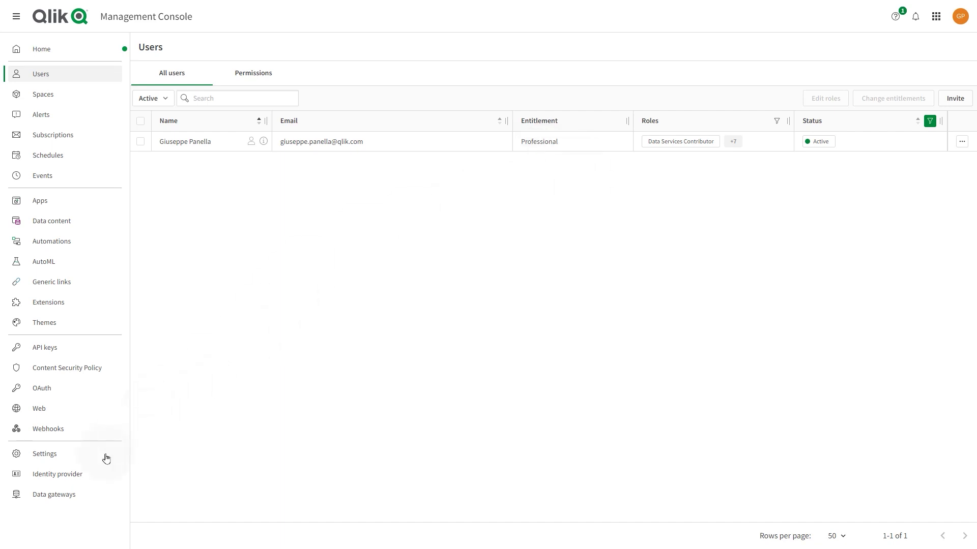
click(68, 478)
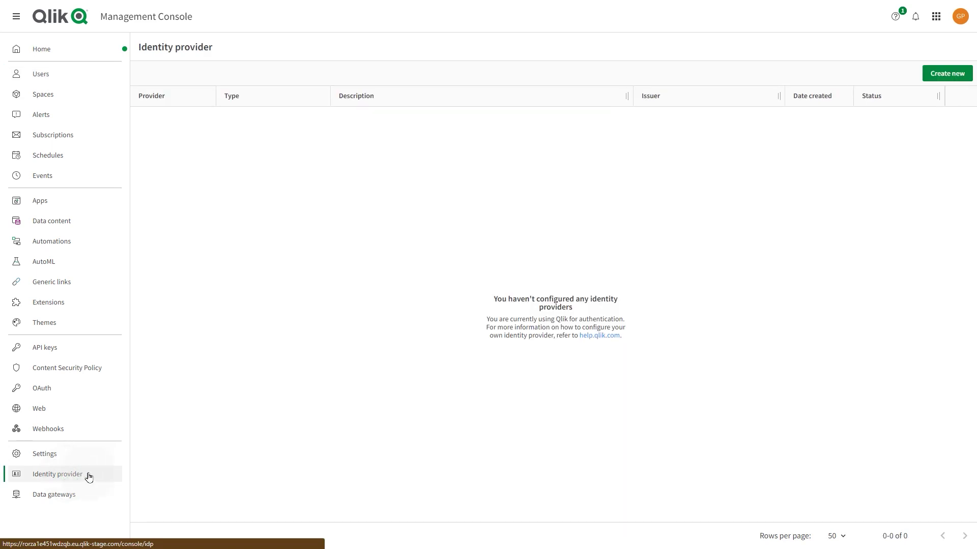
click(932, 75)
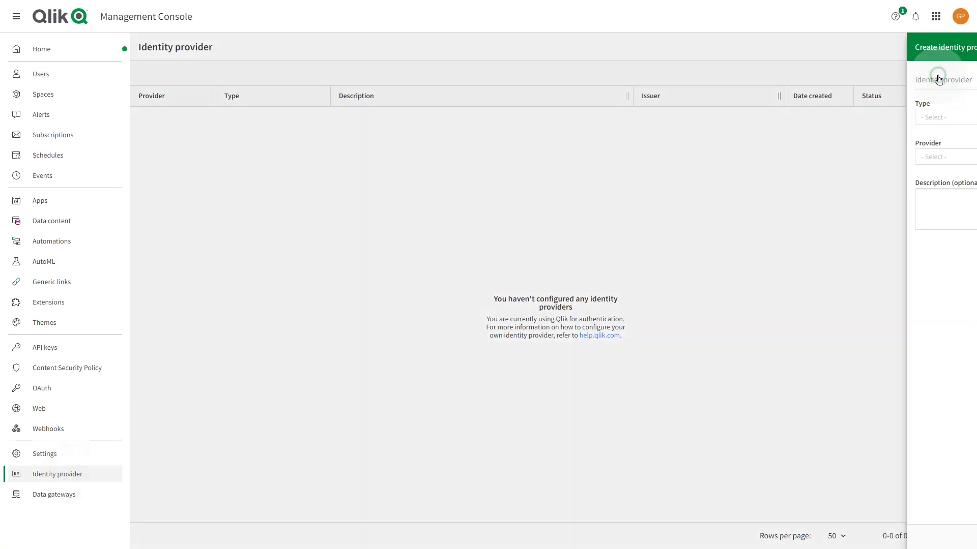
click(818, 119)
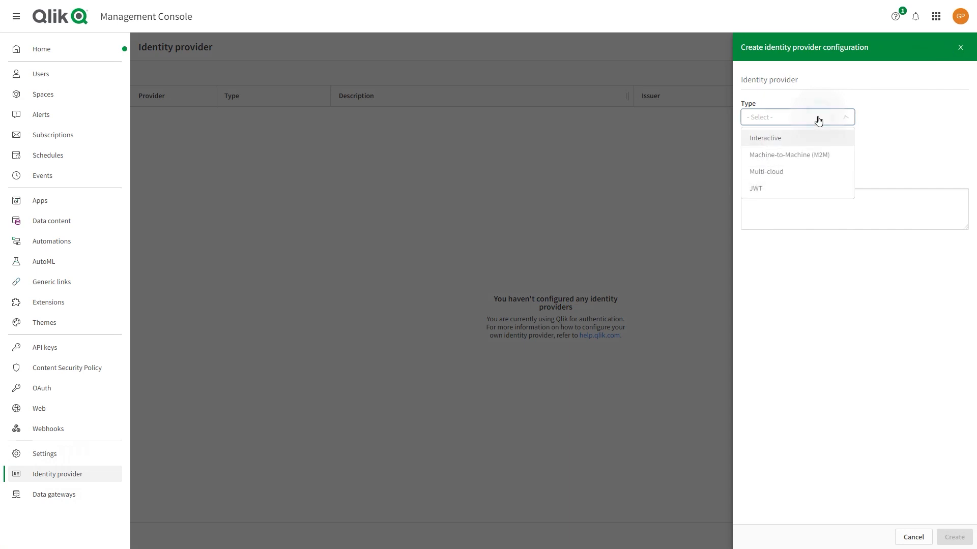
click(819, 119)
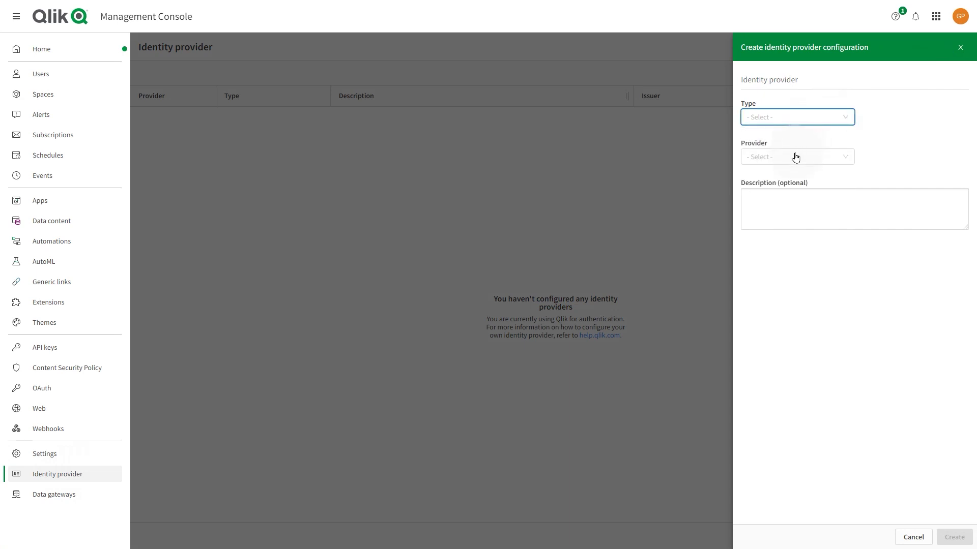
click(795, 156)
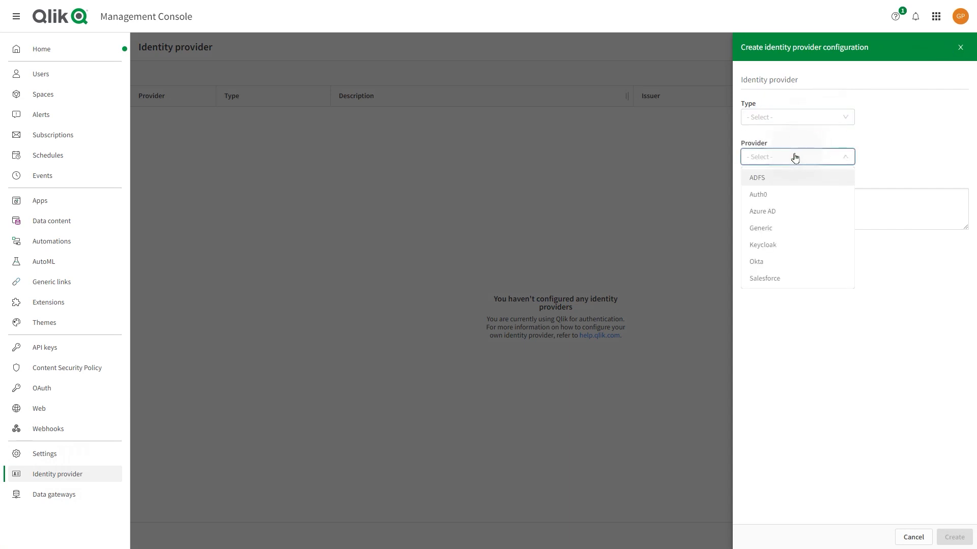
click(795, 158)
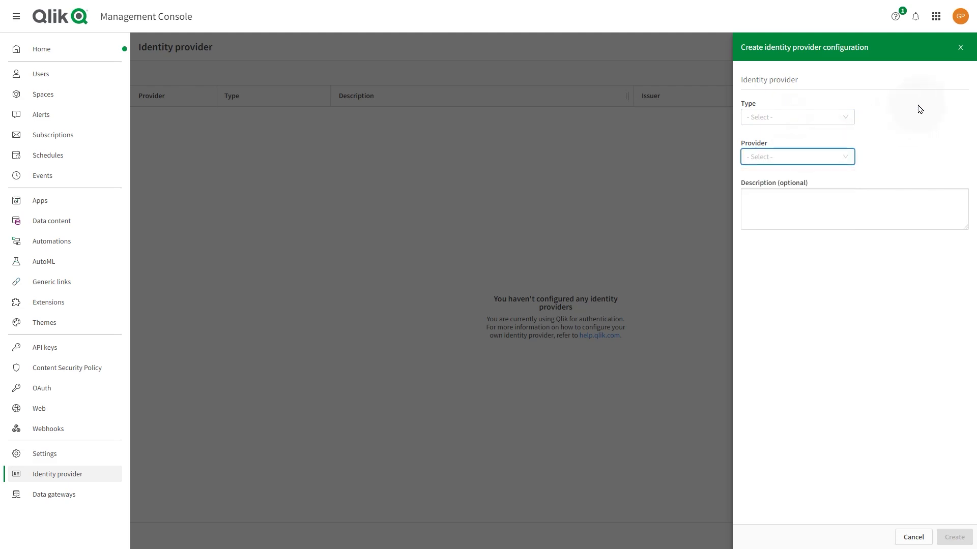
click(958, 47)
click(363, 304)
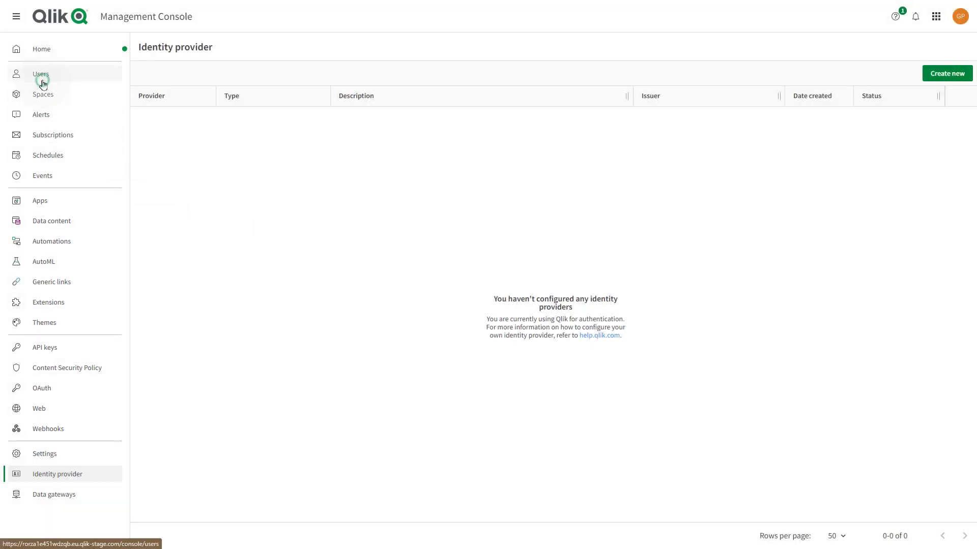
- From the Users list, invite one new email address via the account menu
click(44, 83)
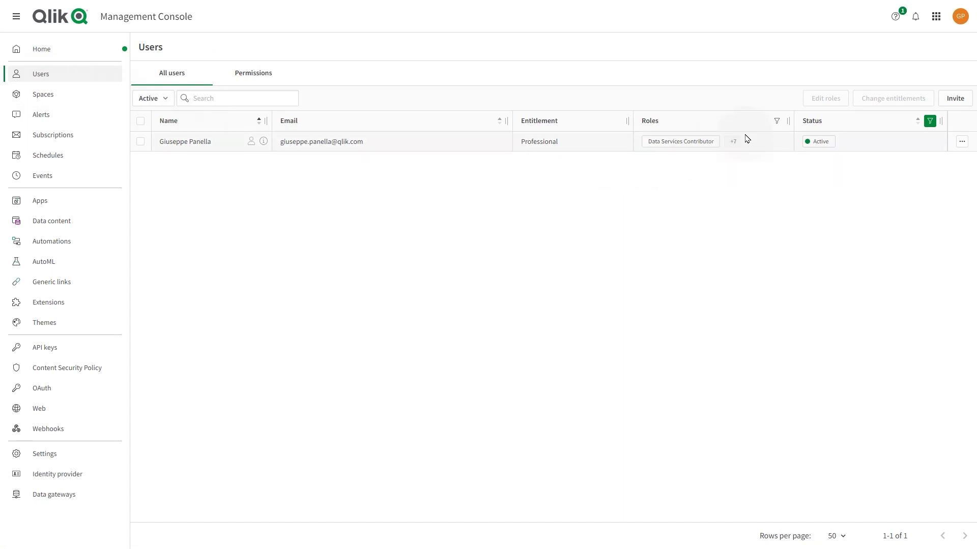
click(958, 20)
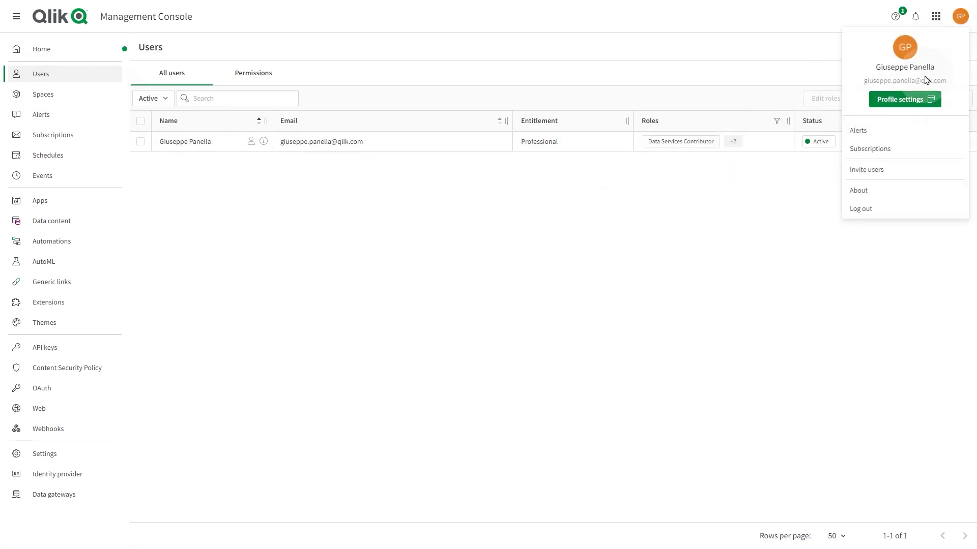
click(873, 171)
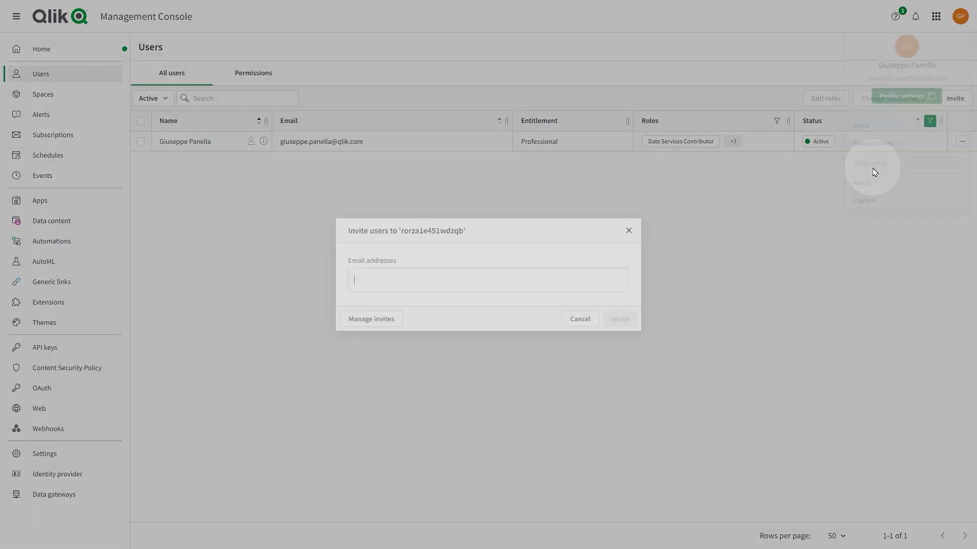
click(446, 273)
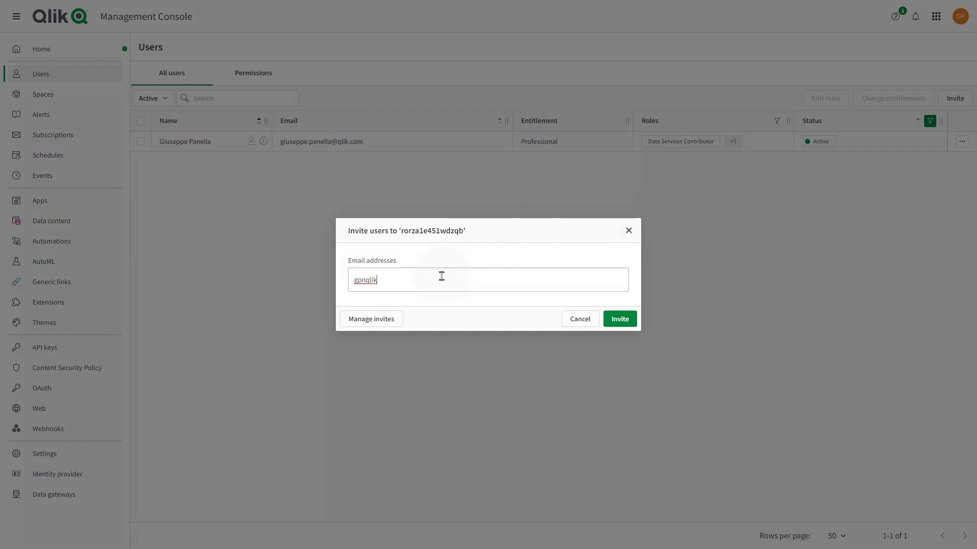
key(Return)
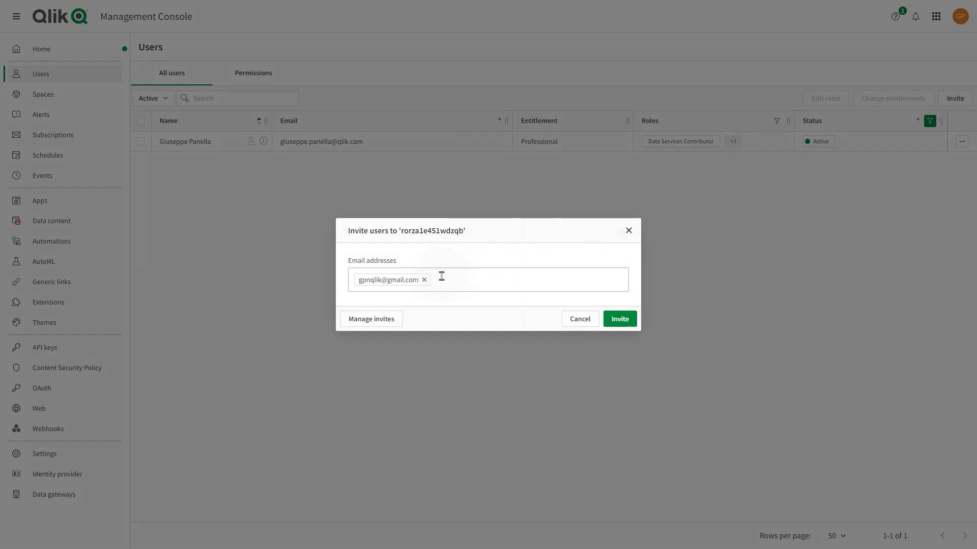
click(615, 321)
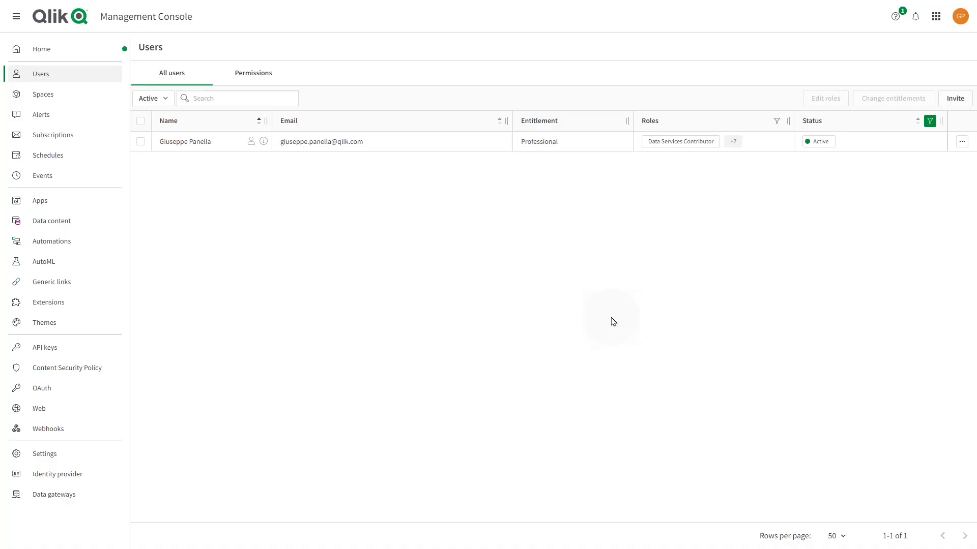
- Invite two more email addresses in a single invitation
click(955, 98)
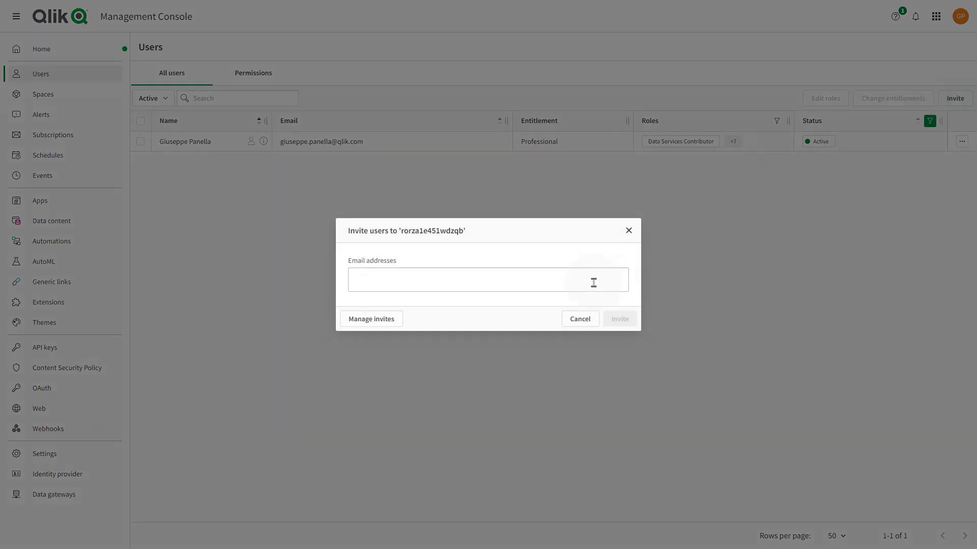
key(Return)
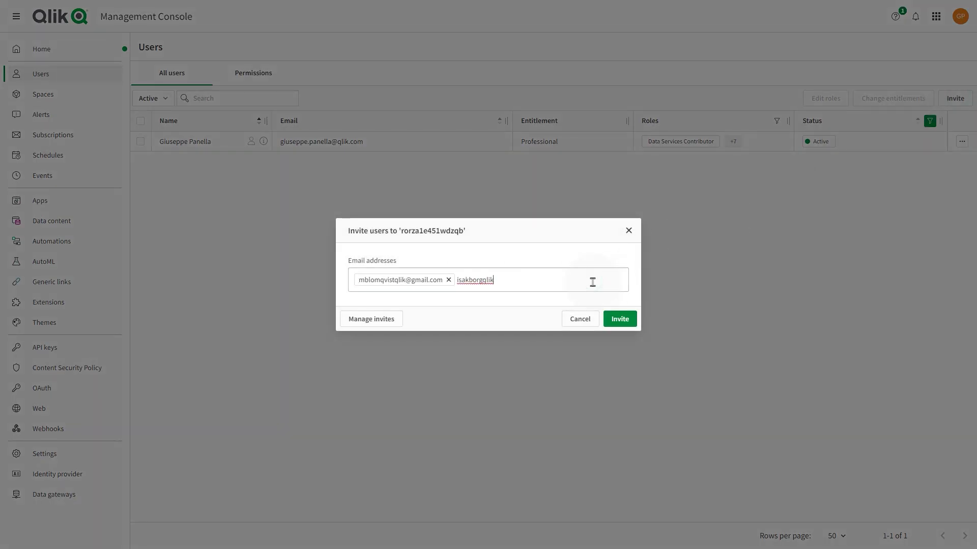
key(Return)
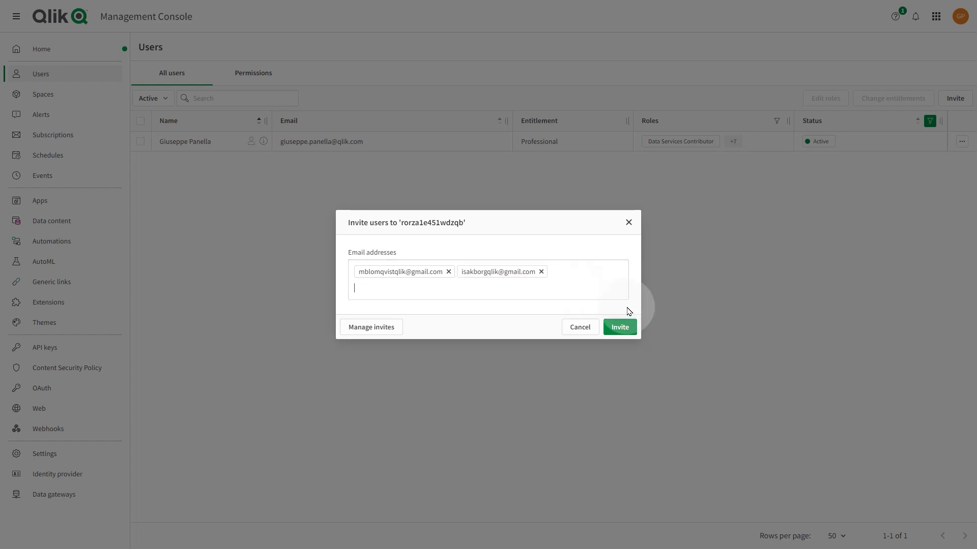
click(622, 328)
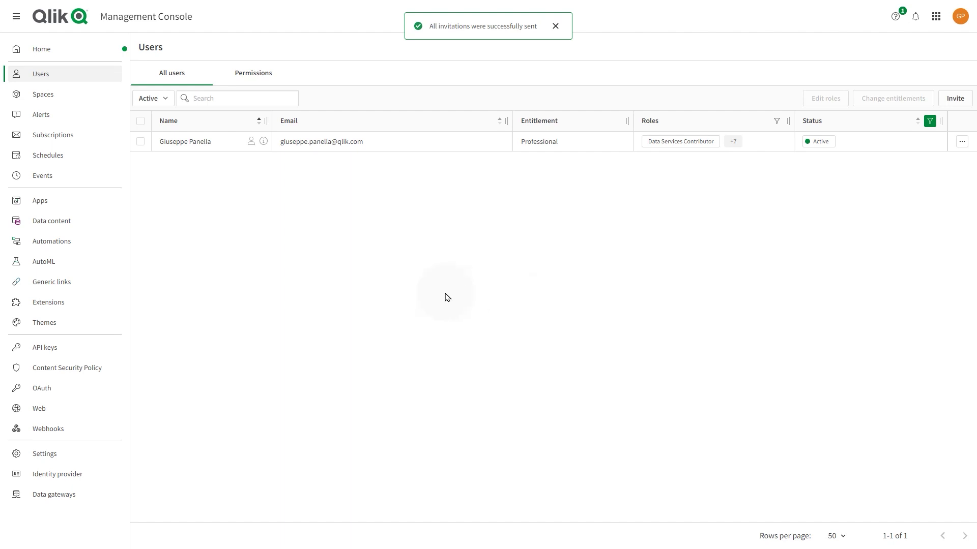
- Filter to Pending invites, resend the first one, and follow the emailed Get Started link
click(153, 99)
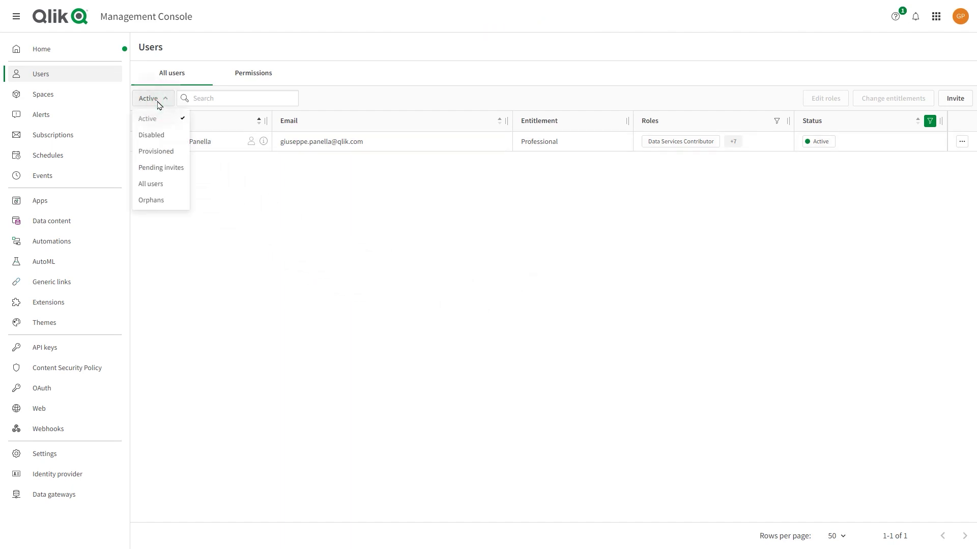
click(153, 167)
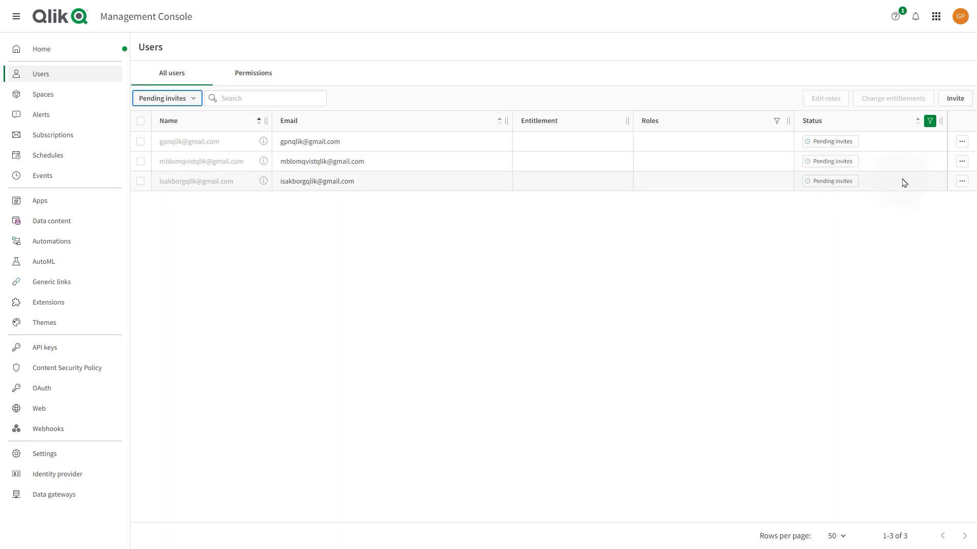
click(965, 145)
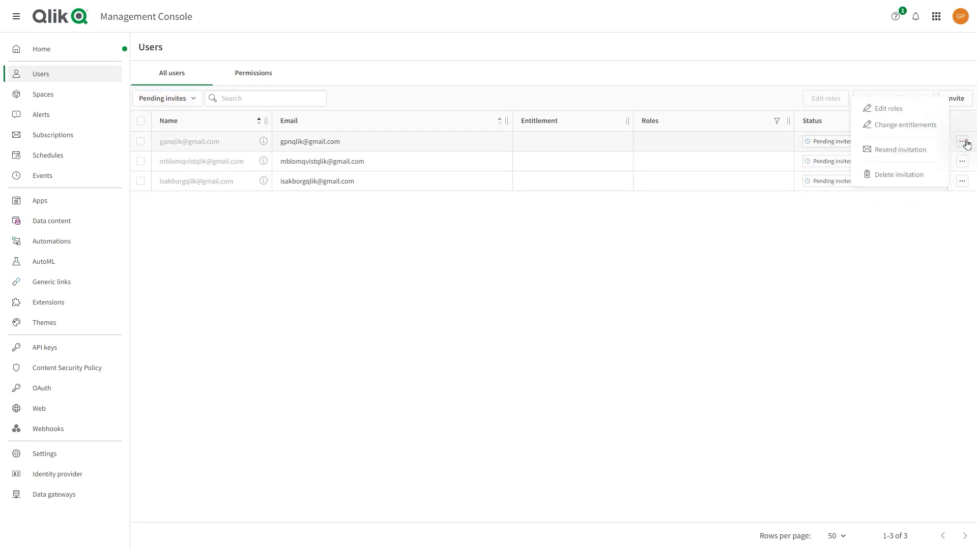
click(913, 151)
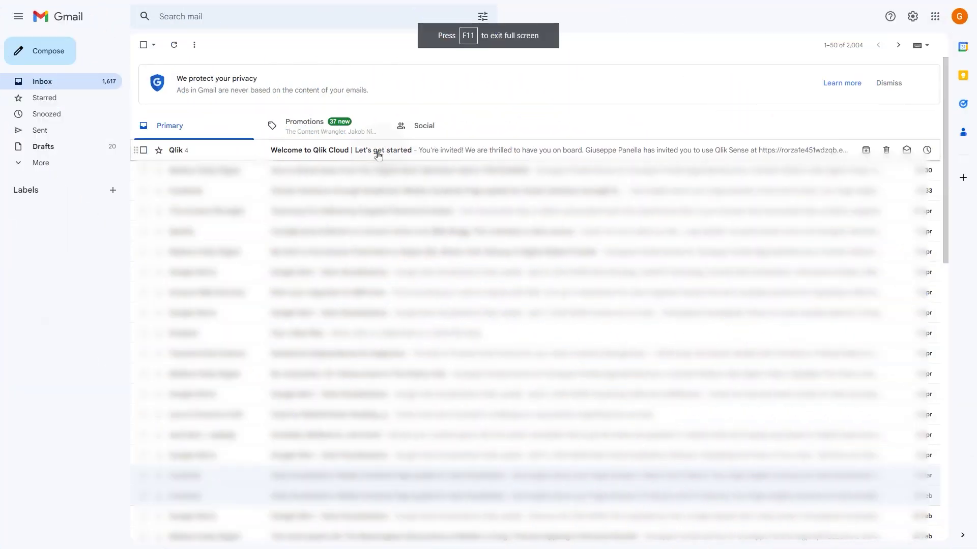
click(377, 153)
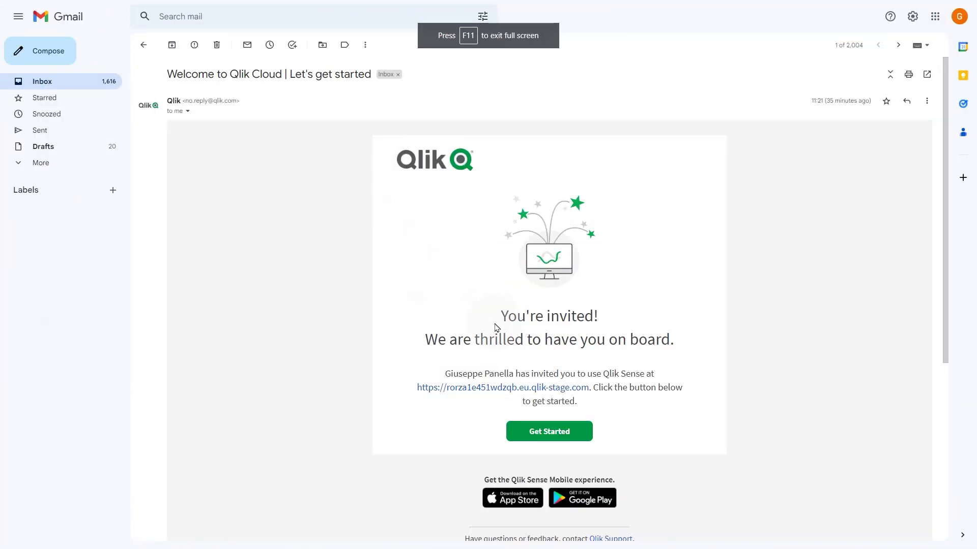
click(538, 433)
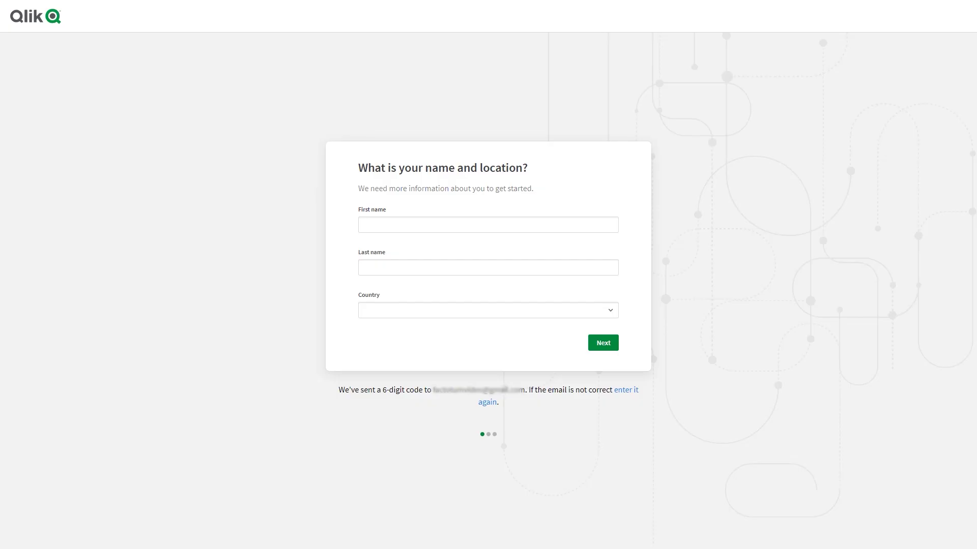
- Enter the first and last name and set the country to Italy
click(389, 227)
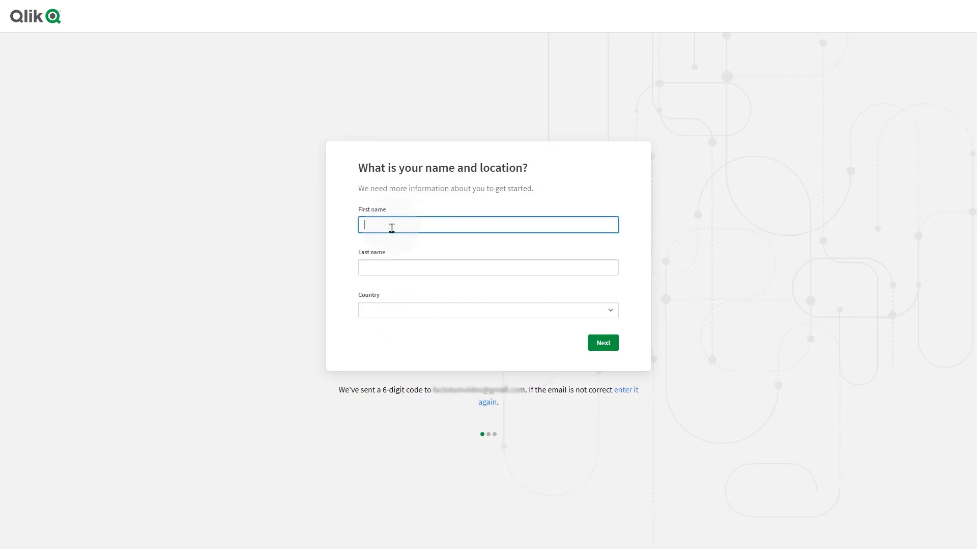
key(Tab)
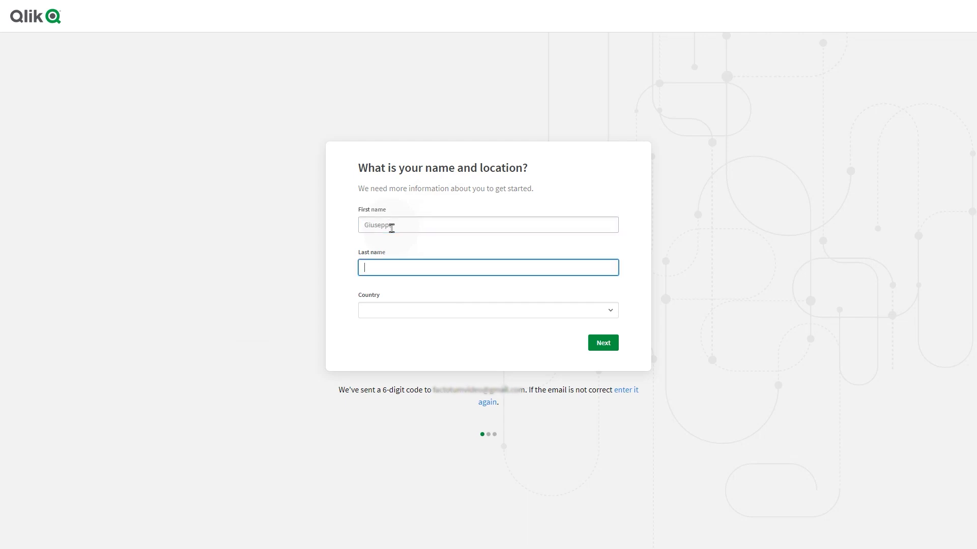
text(la)
key(Tab)
text(Ita)
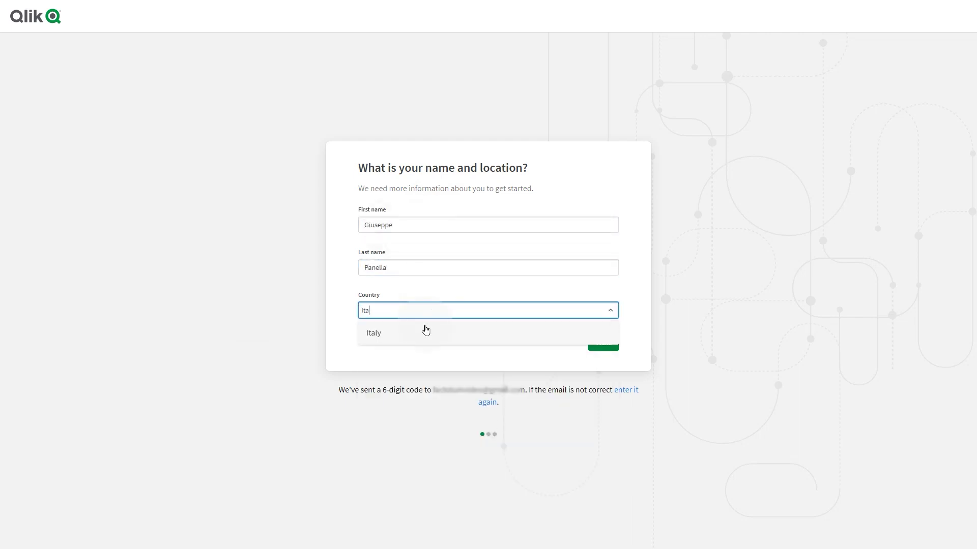
click(425, 332)
click(595, 346)
- Enter company, verification code and password, accept both consents, create the account, and log in
click(465, 271)
text(Qlik)
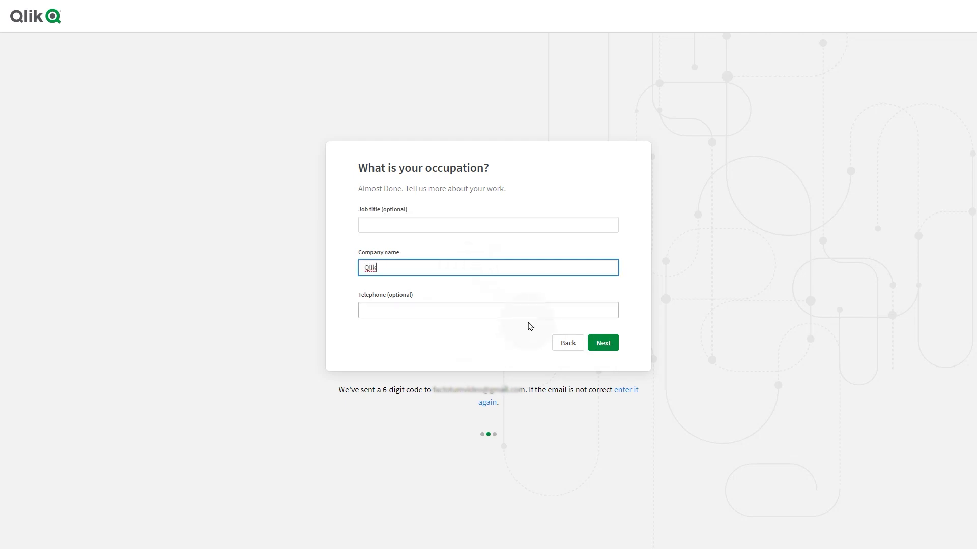
click(603, 343)
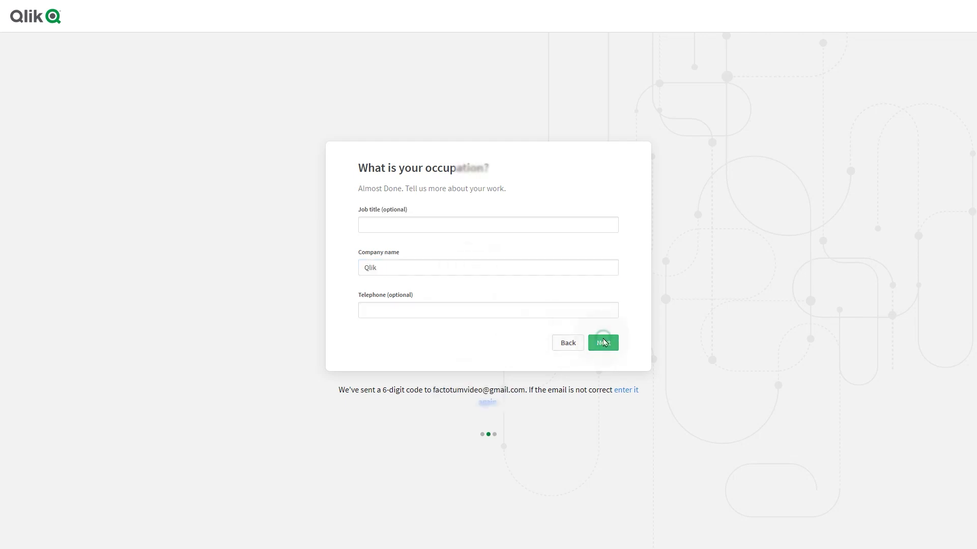
click(367, 222)
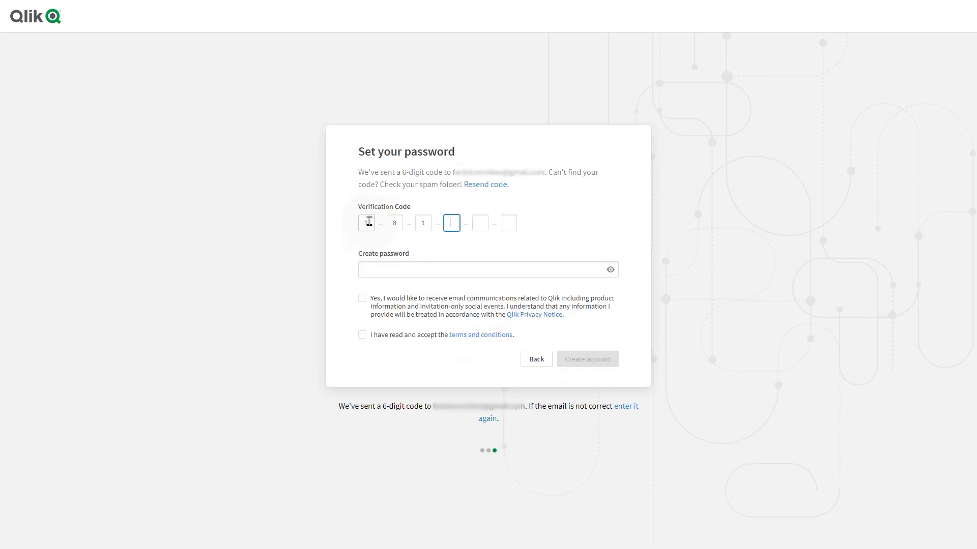
click(400, 269)
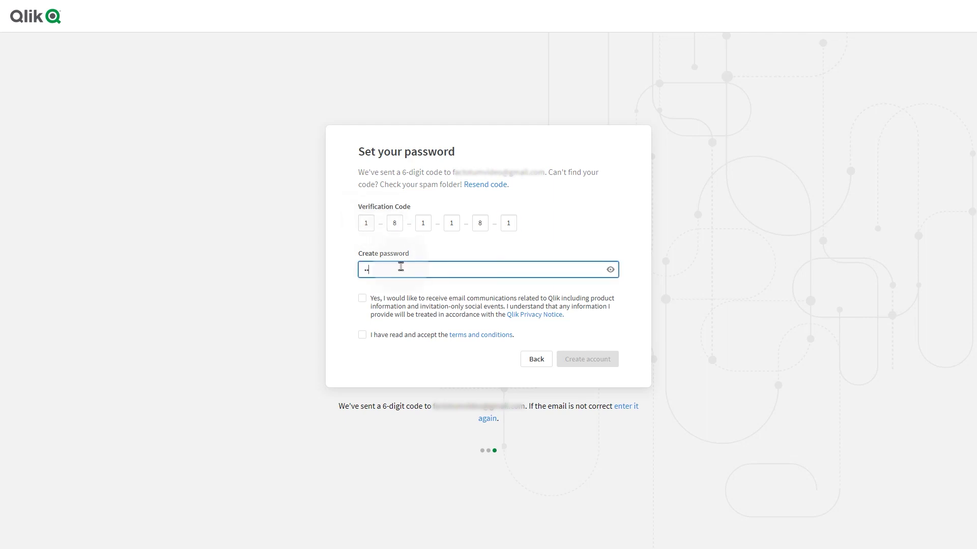
click(361, 298)
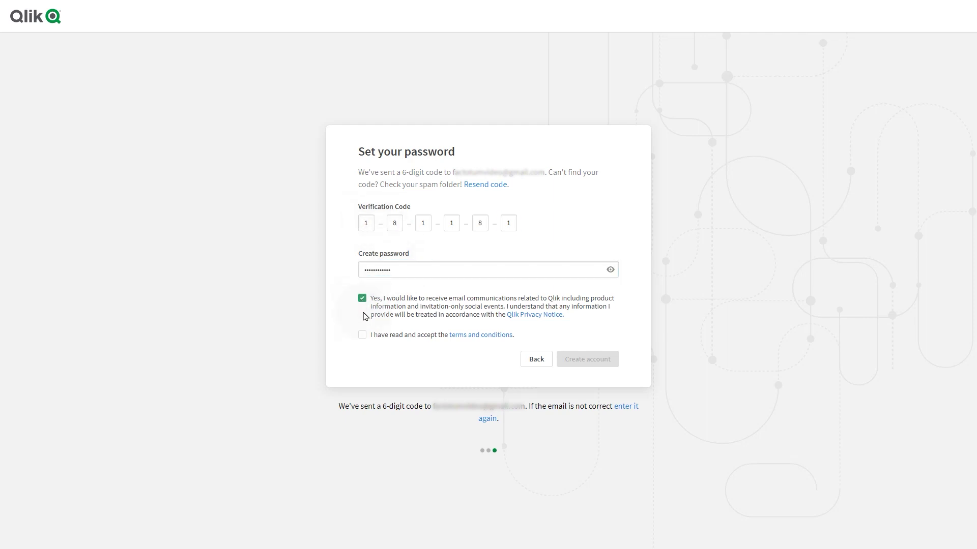
click(364, 335)
click(602, 362)
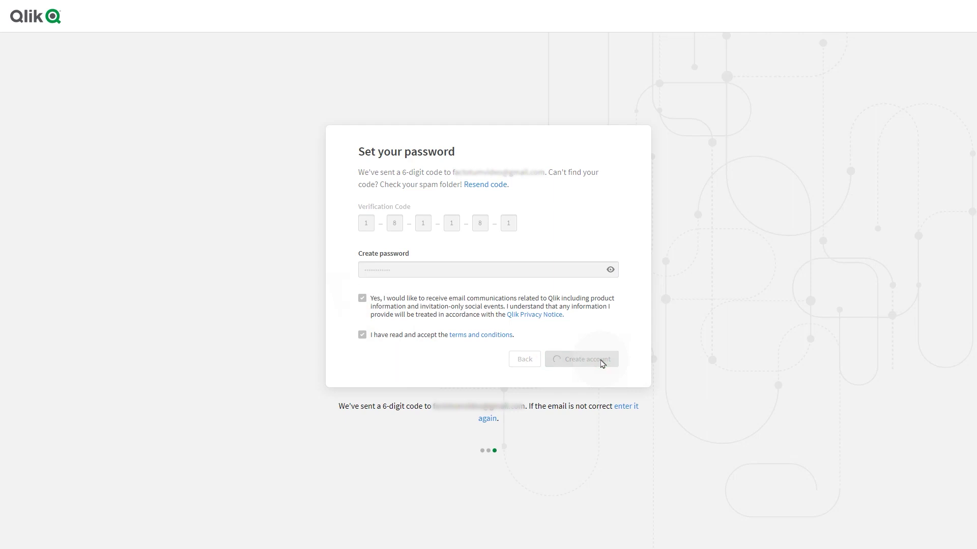
click(846, 372)
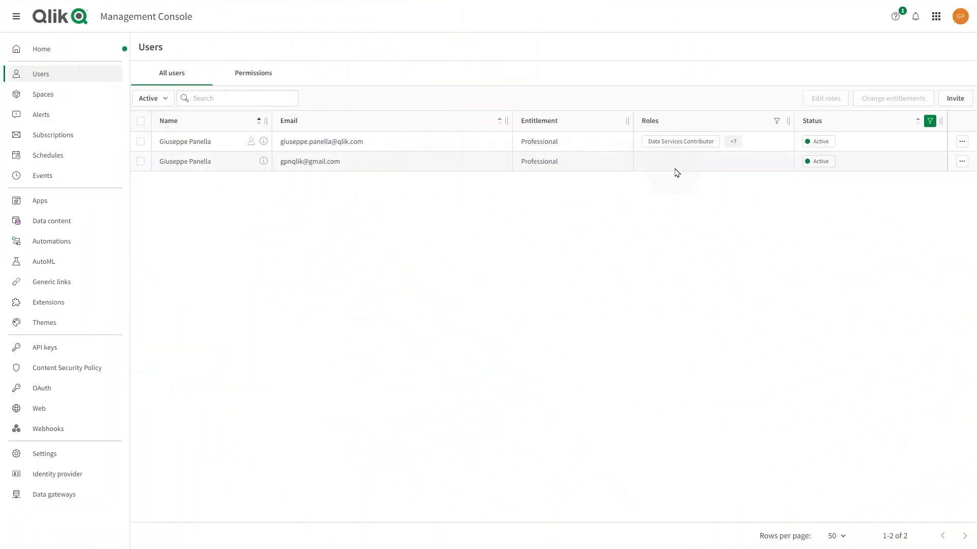
- Give the new user all seven roles, Data Services Contributor through Steward, and save
click(962, 161)
click(905, 116)
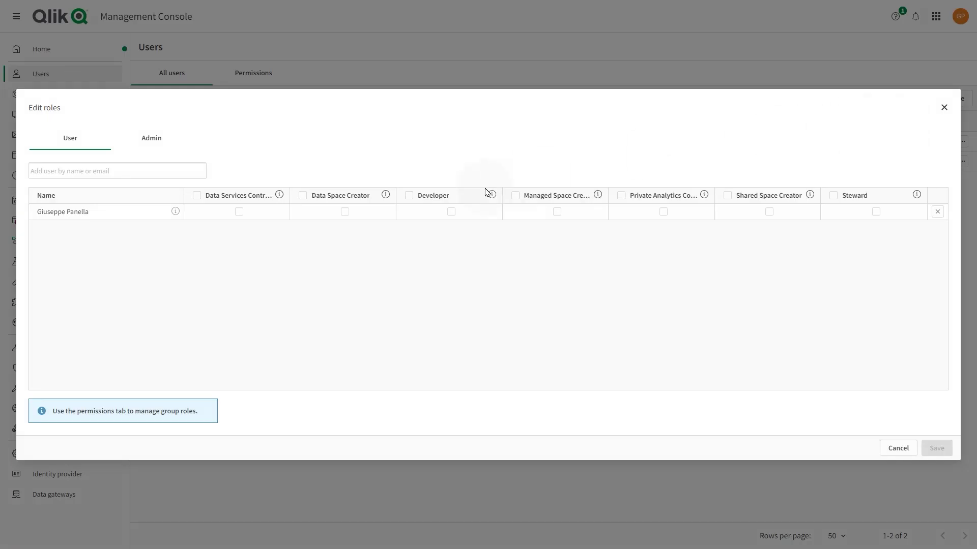
click(197, 196)
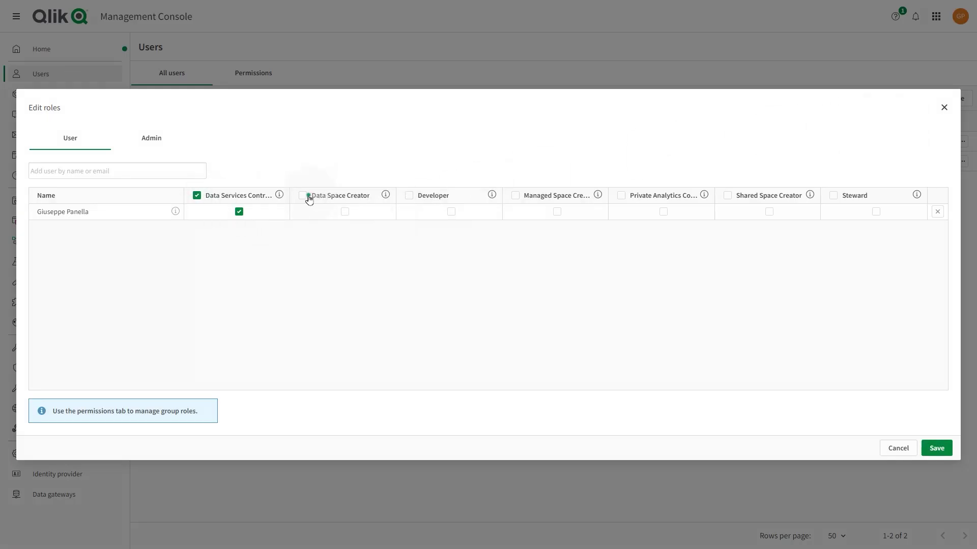
click(302, 195)
click(409, 195)
click(515, 195)
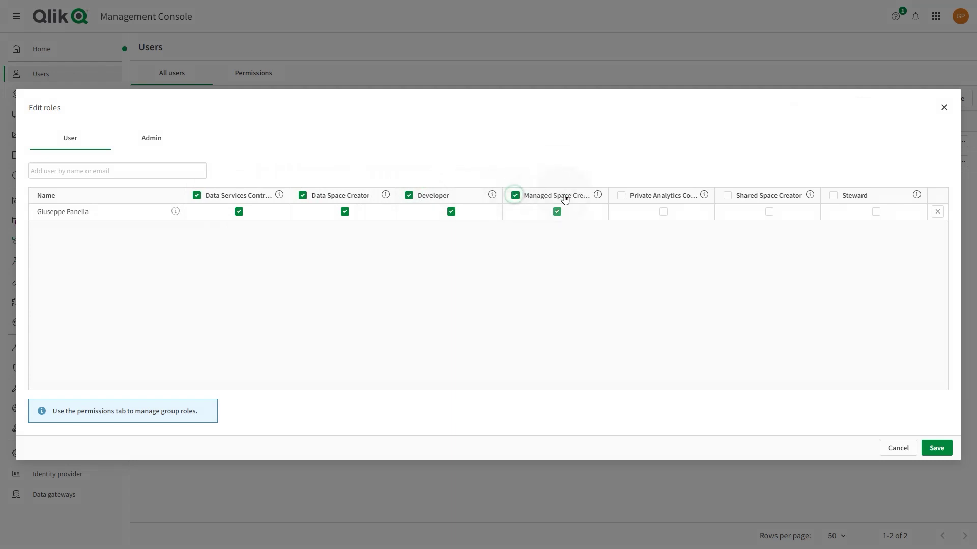
click(621, 195)
click(727, 195)
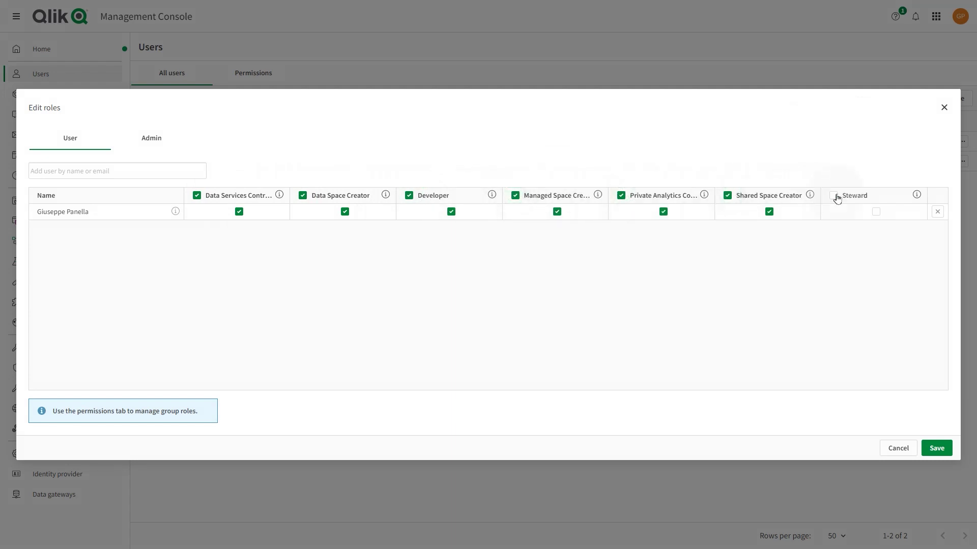
click(833, 195)
click(937, 449)
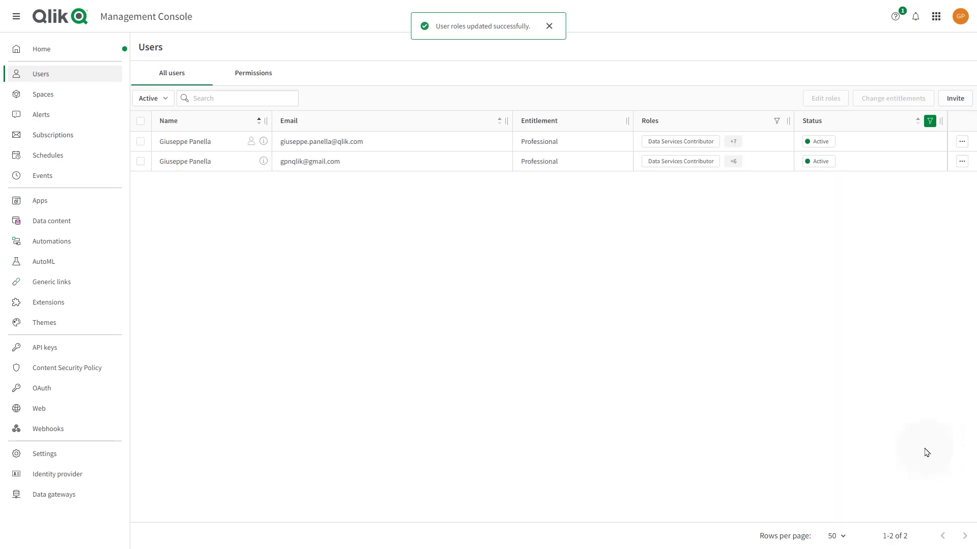
- Disable the third user in the list and confirm the action
click(962, 162)
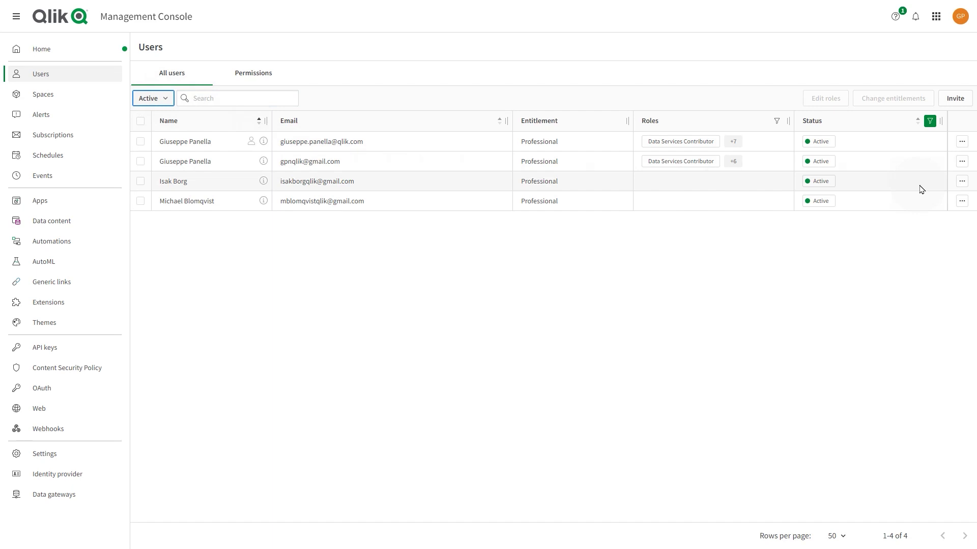
click(962, 181)
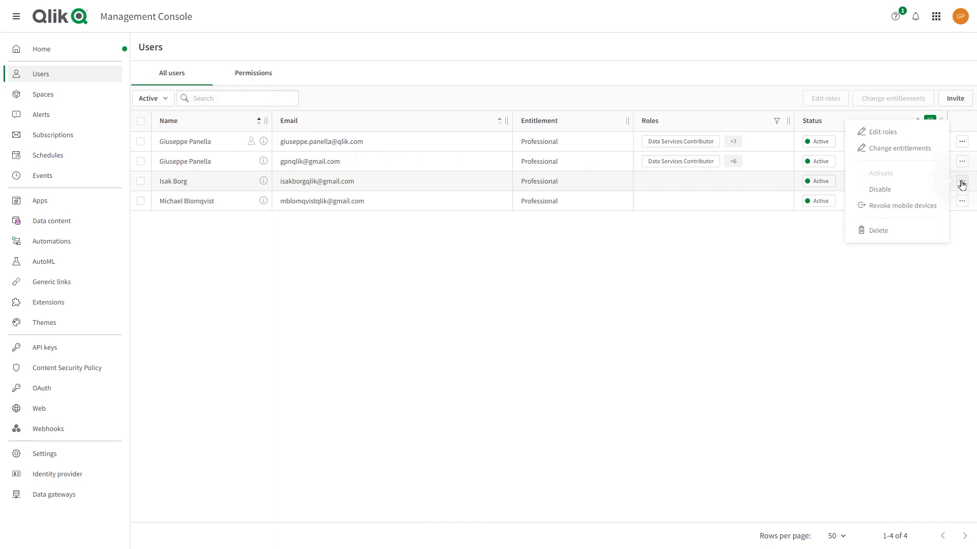
click(874, 192)
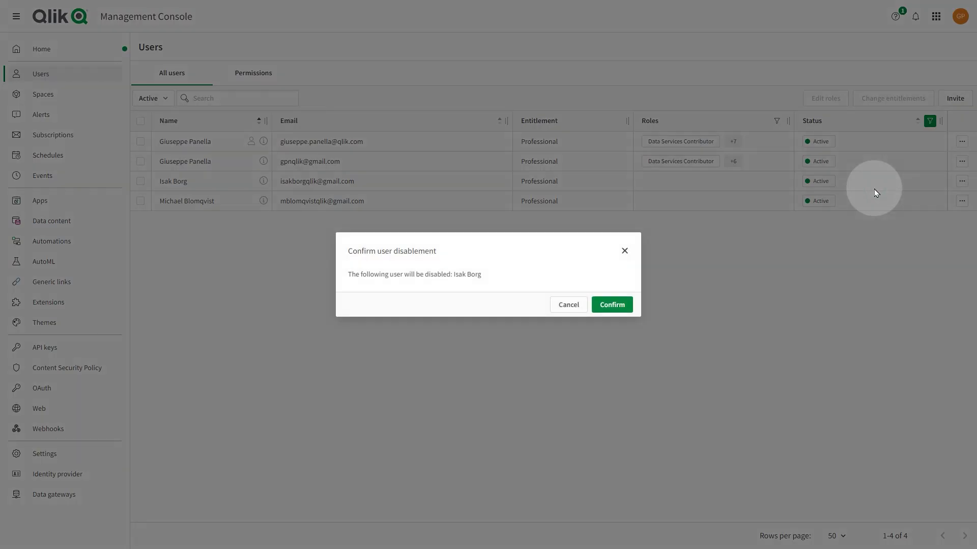
click(612, 305)
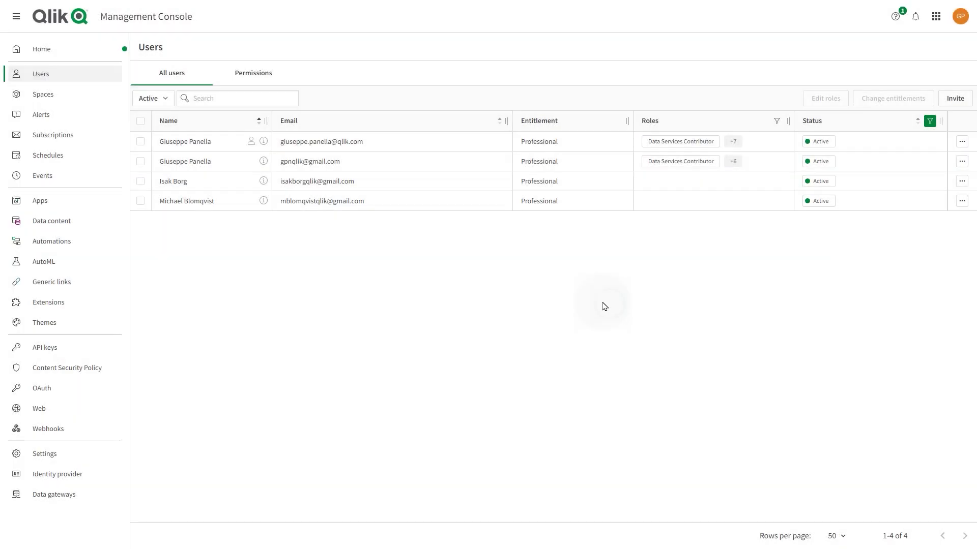
click(165, 98)
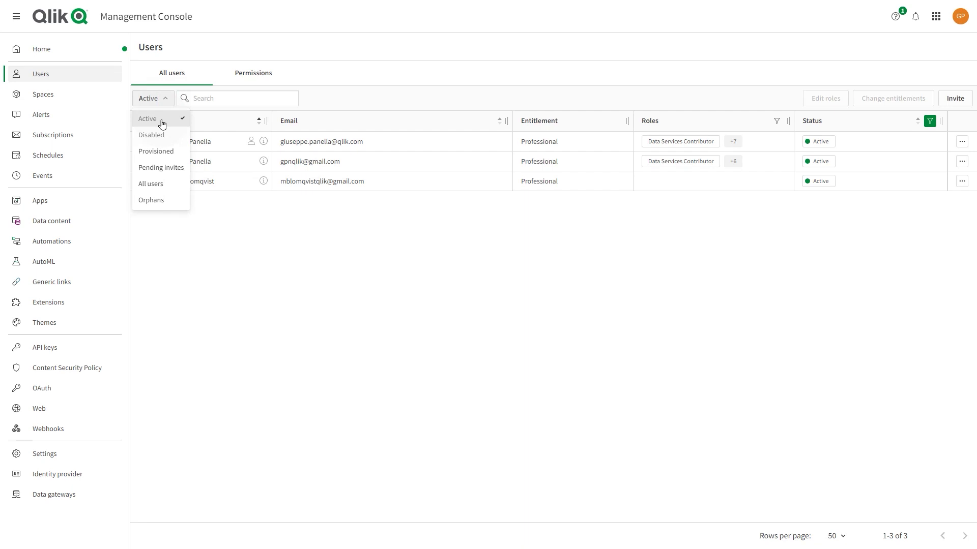
- Set the user status filter to Disabled
click(157, 136)
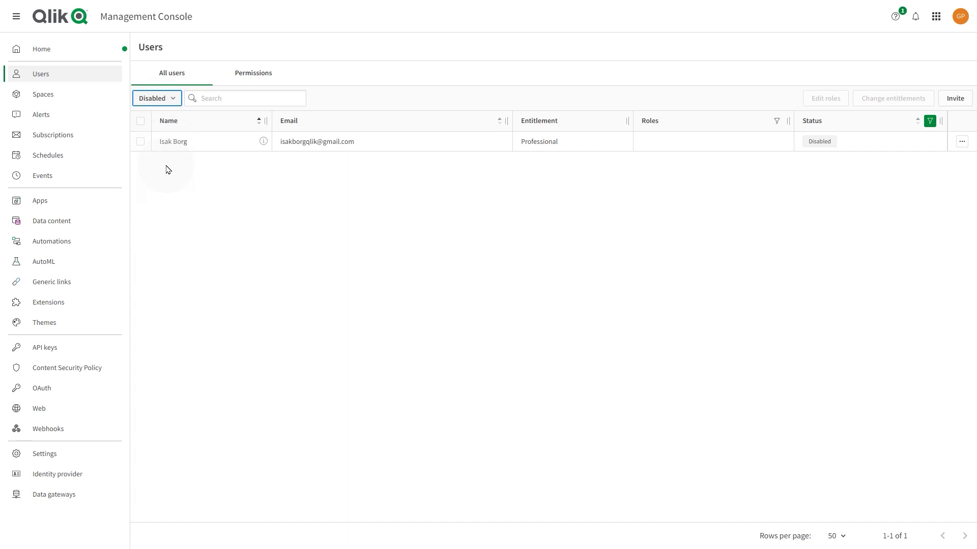
click(165, 98)
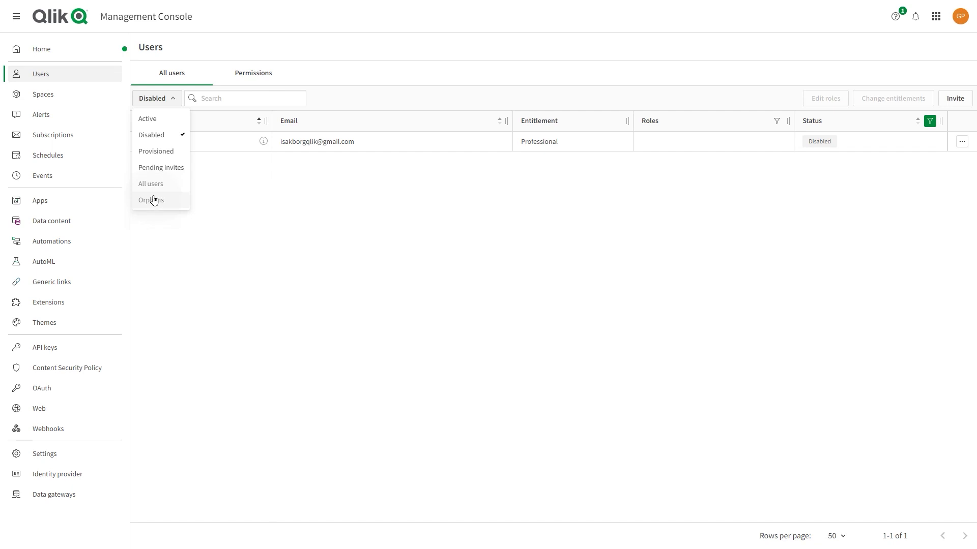
- Switch the filter to All users, then permanently delete the disabled user with acknowledgement
click(173, 105)
click(166, 184)
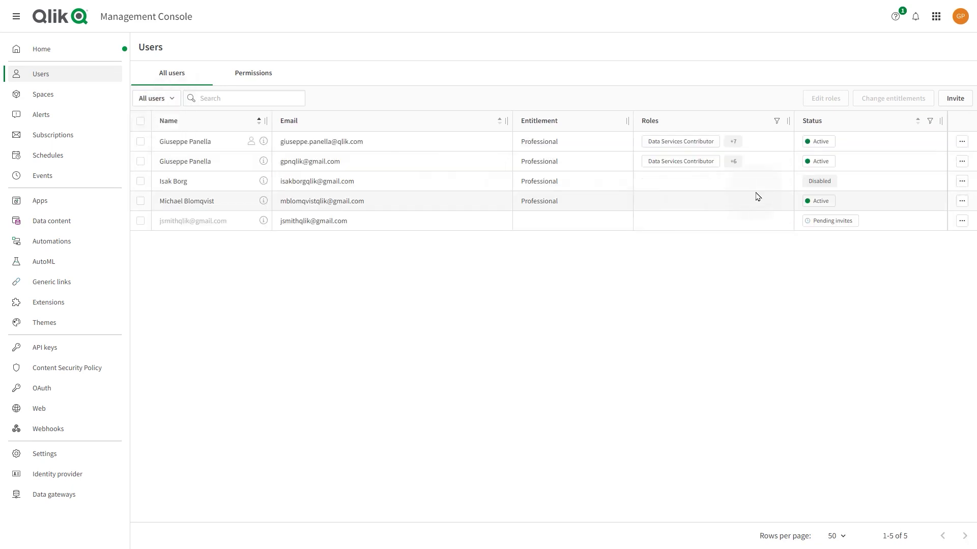
click(962, 181)
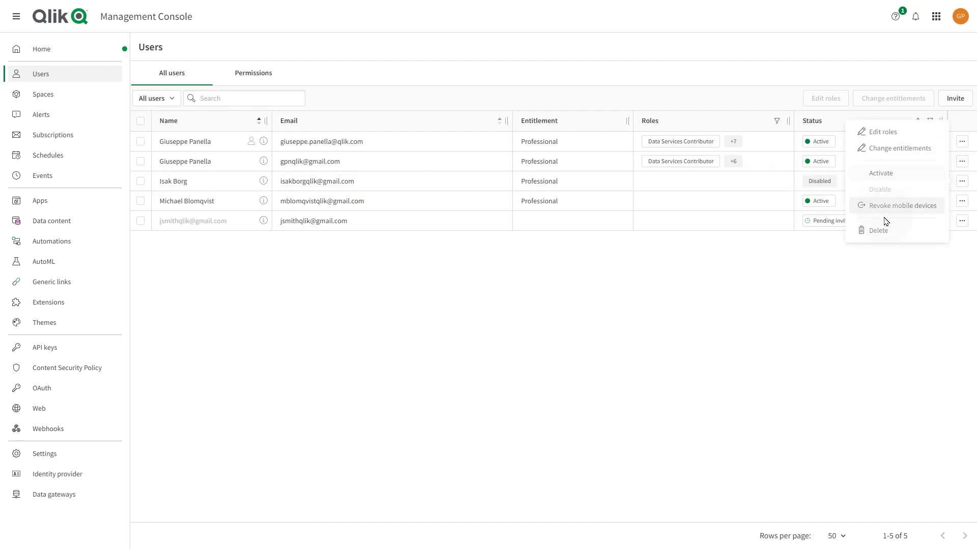
click(875, 232)
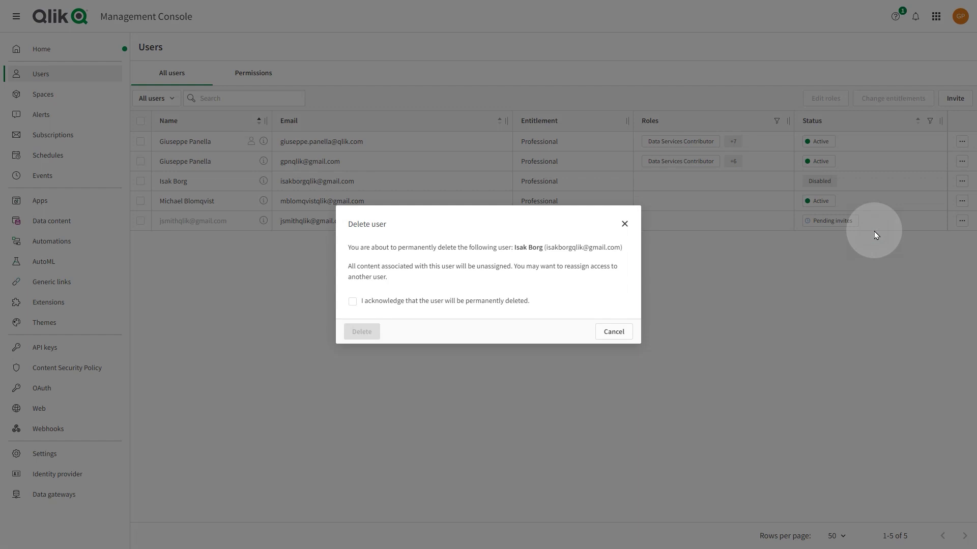
click(352, 301)
click(362, 333)
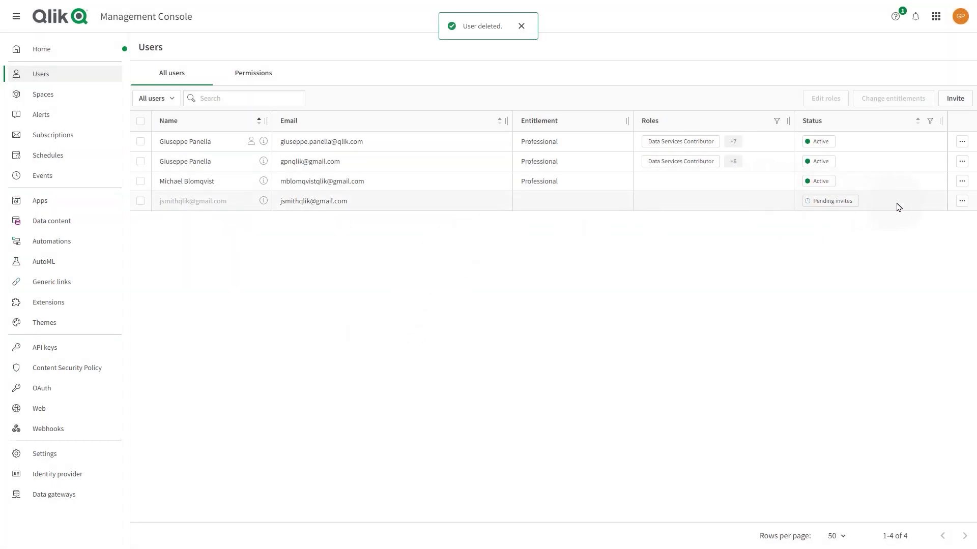
- Use Delete invitation on the pending invite's row and confirm
click(962, 201)
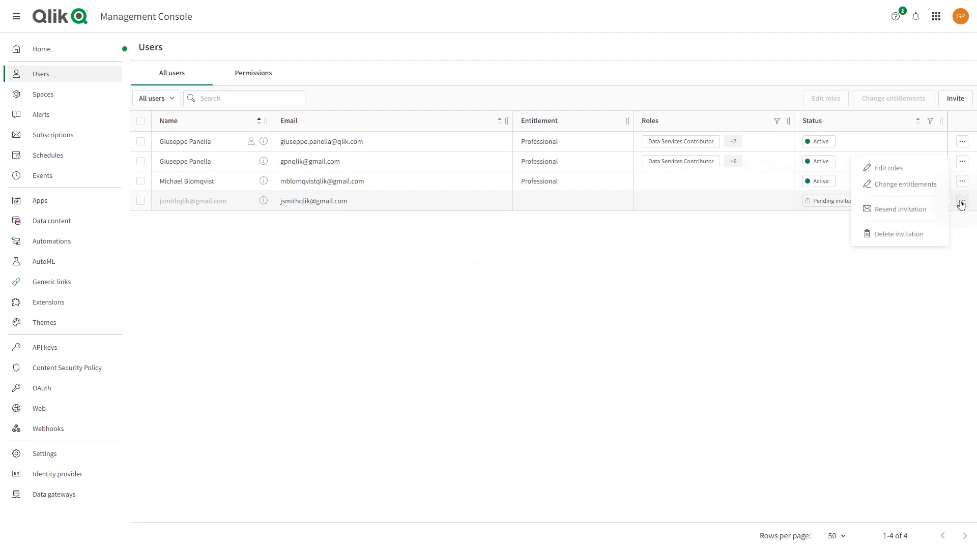
click(894, 235)
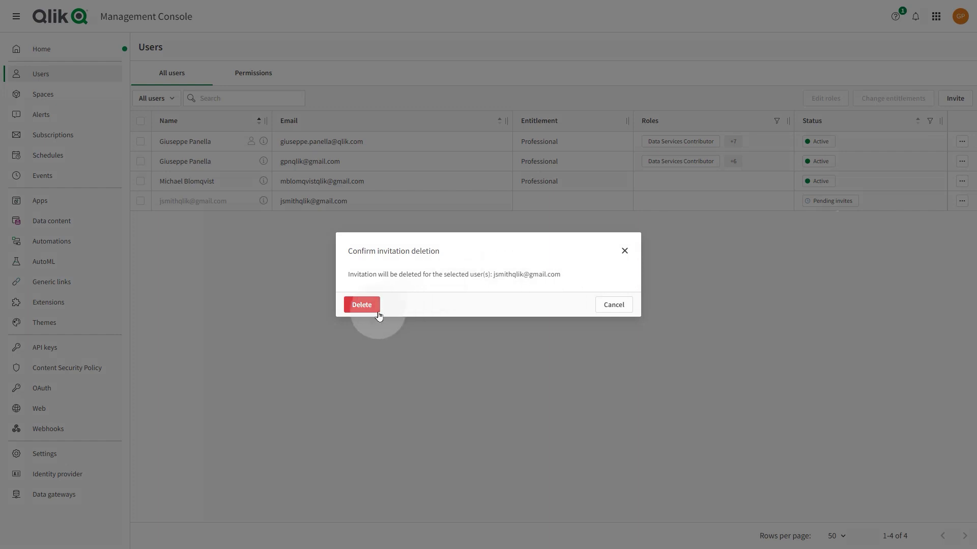
click(365, 307)
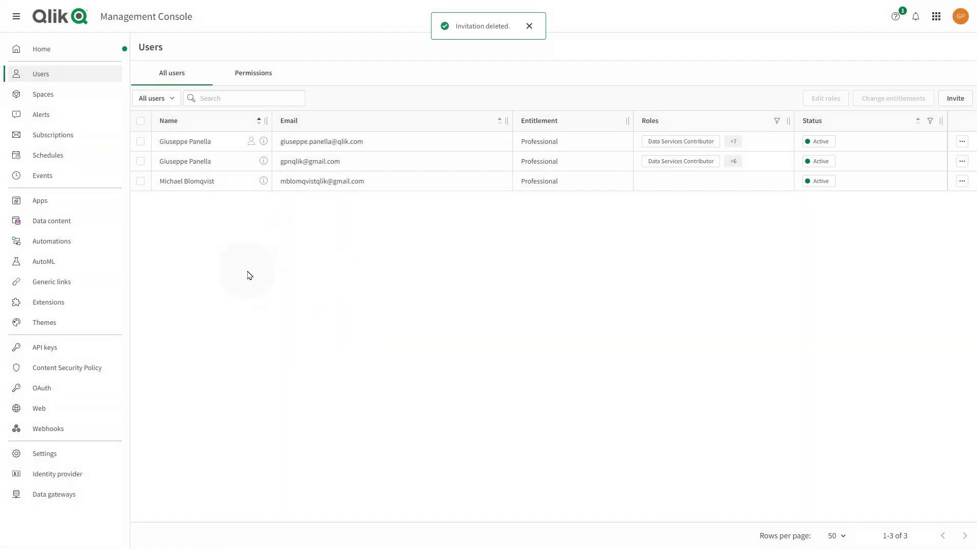